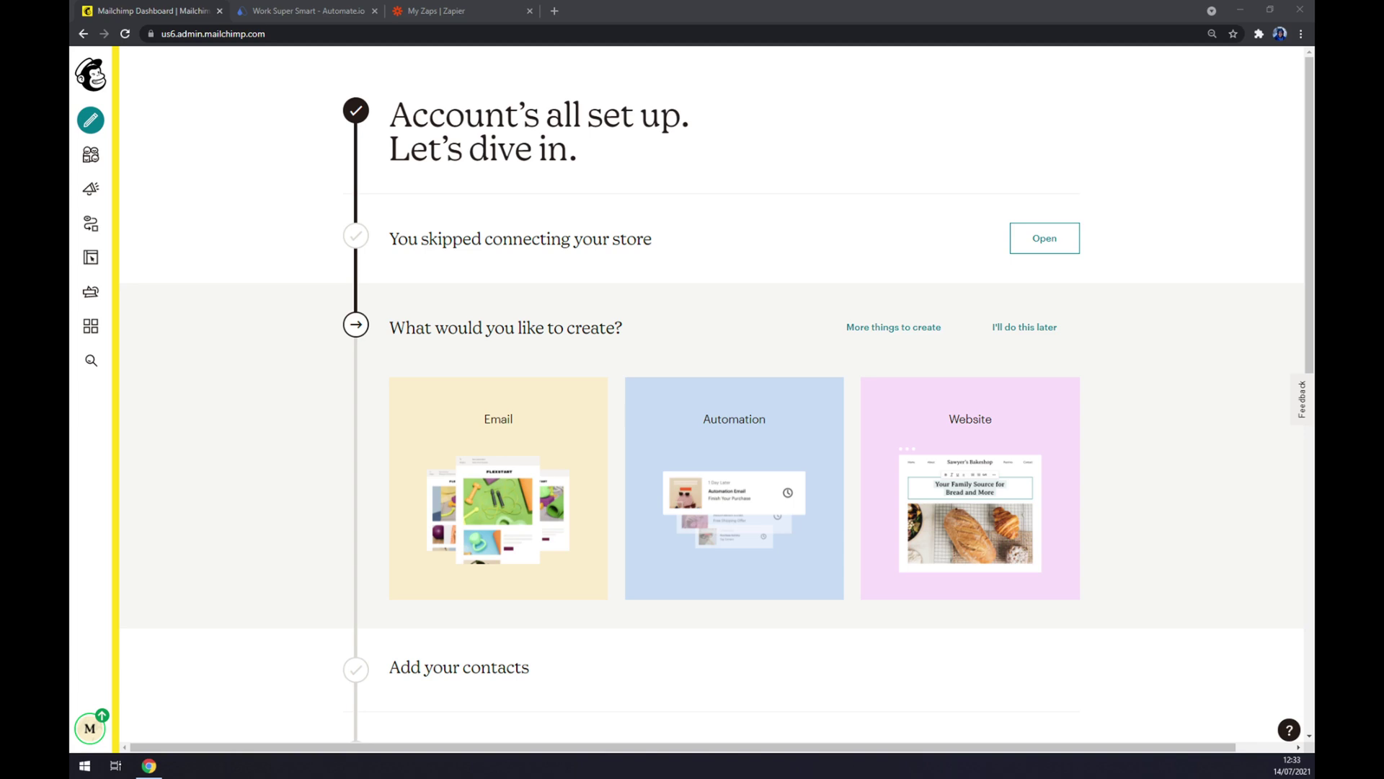
Open Mailchimp's Integrations page and filter it to the Integrations category (Facebook, Google, SurveyMonkey, Twitter)
left_click(99, 333)
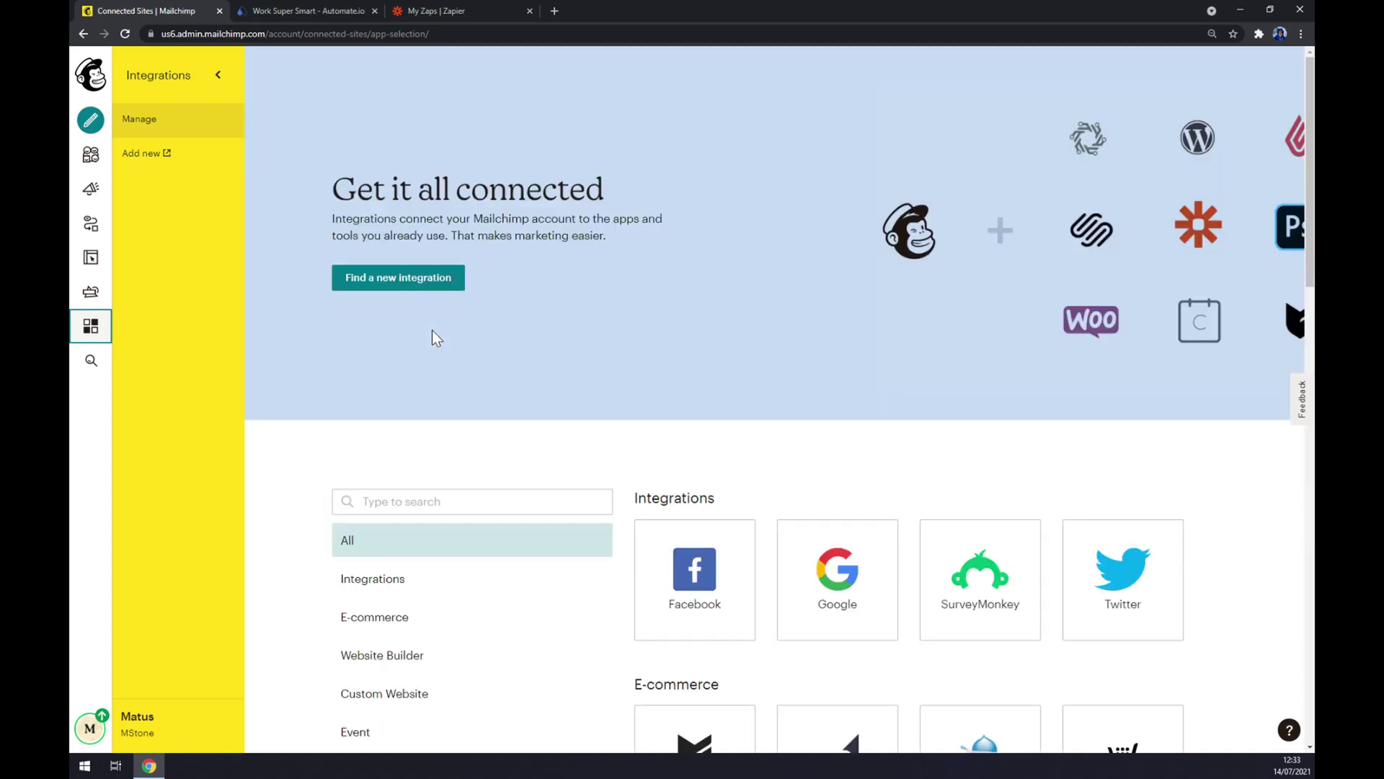
scroll(432, 330, "down", 3)
left_click(409, 388)
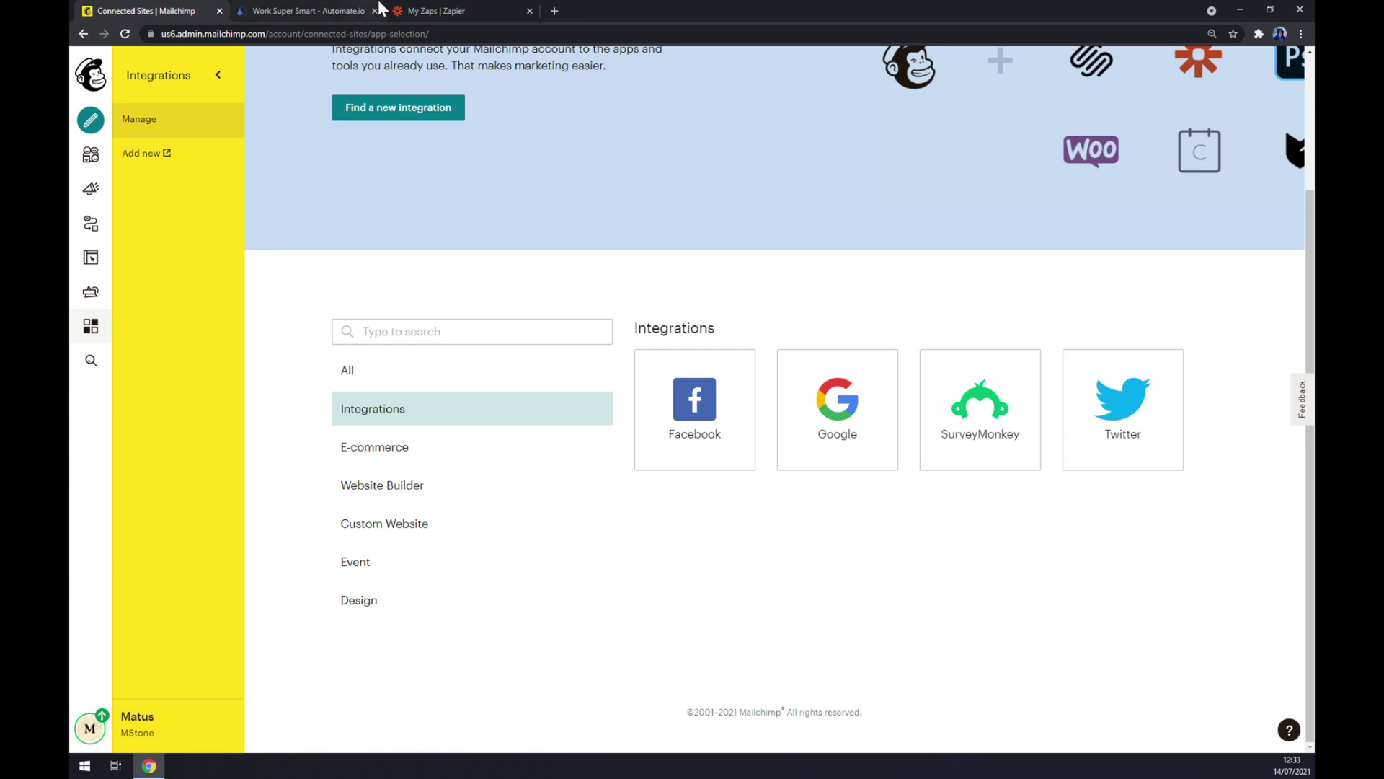
Switch to the My Zaps page in Zapier and start creating a new Zap
left_click(429, 11)
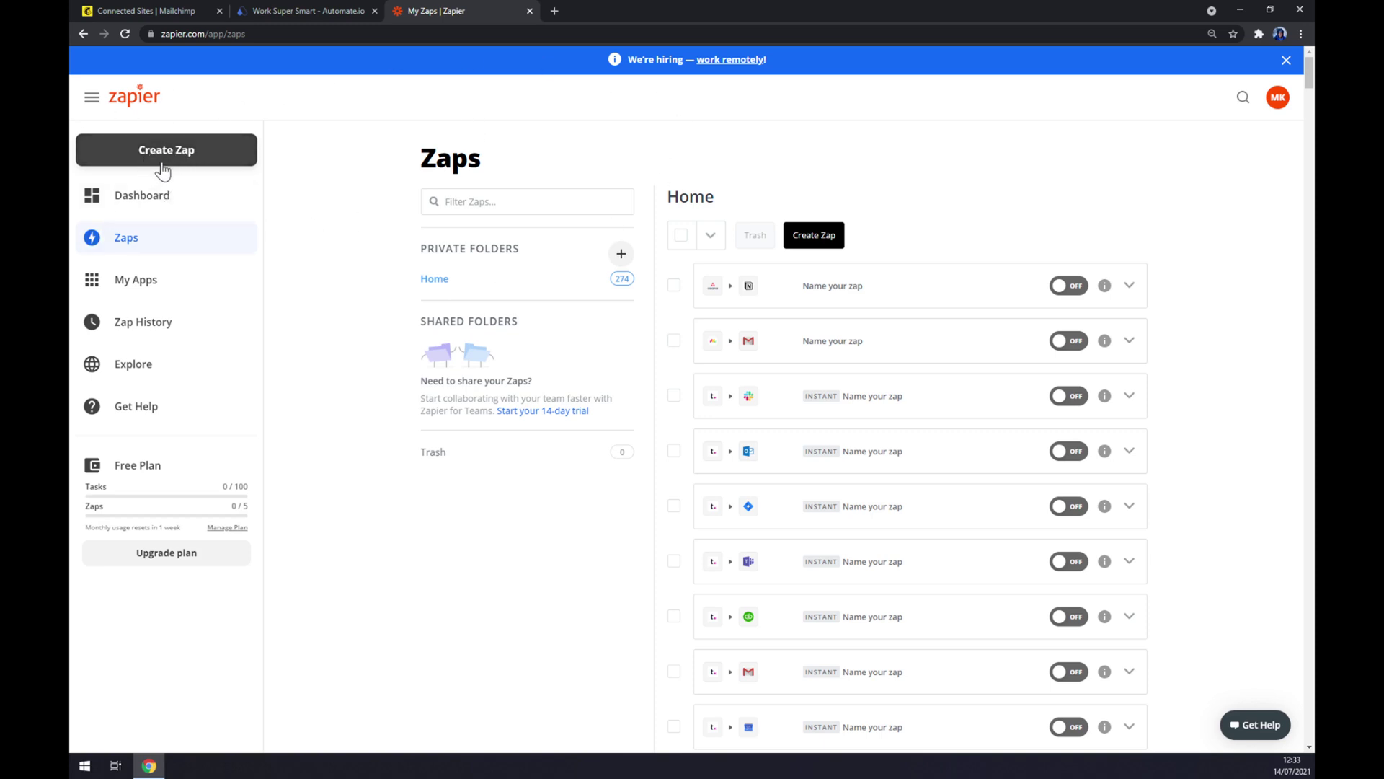
left_click(222, 166)
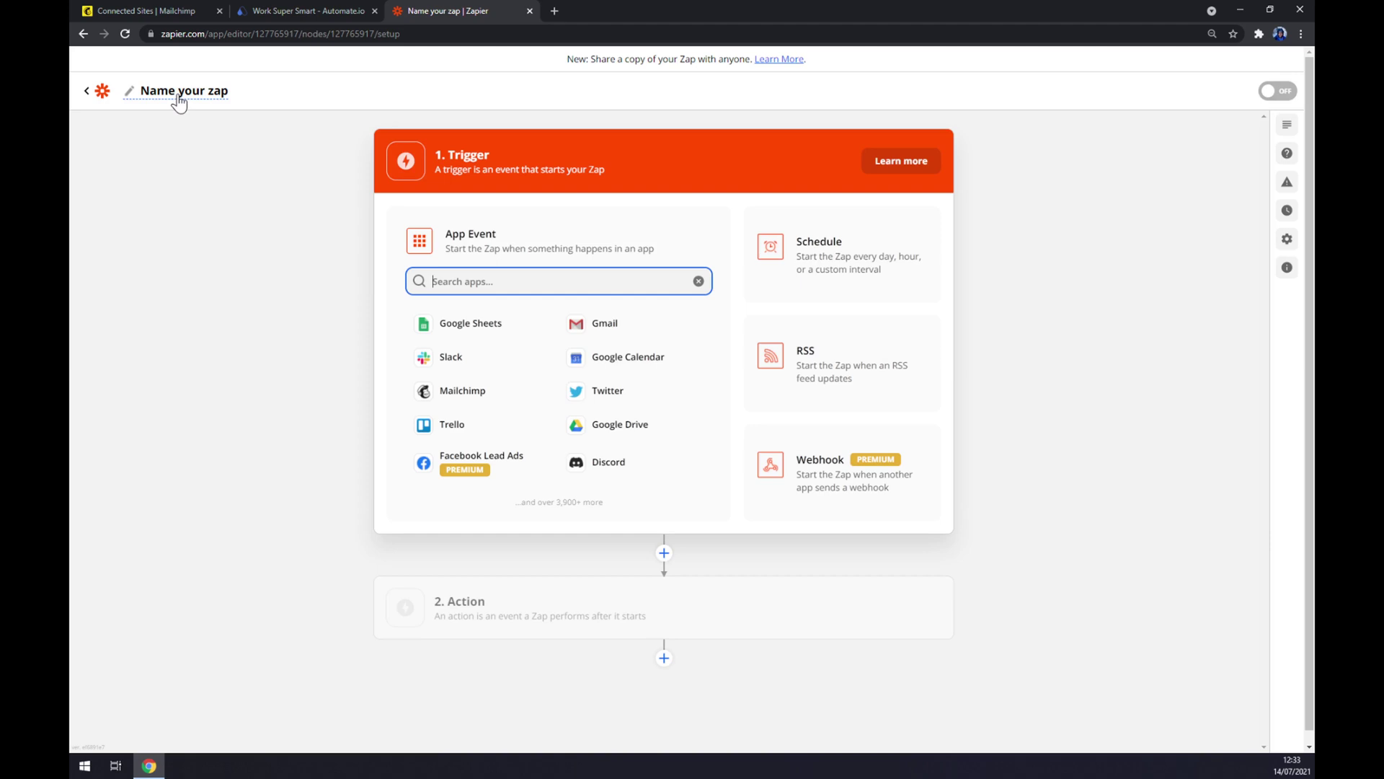
Name the new Zap 'mailchimp to slack'
left_click(177, 96)
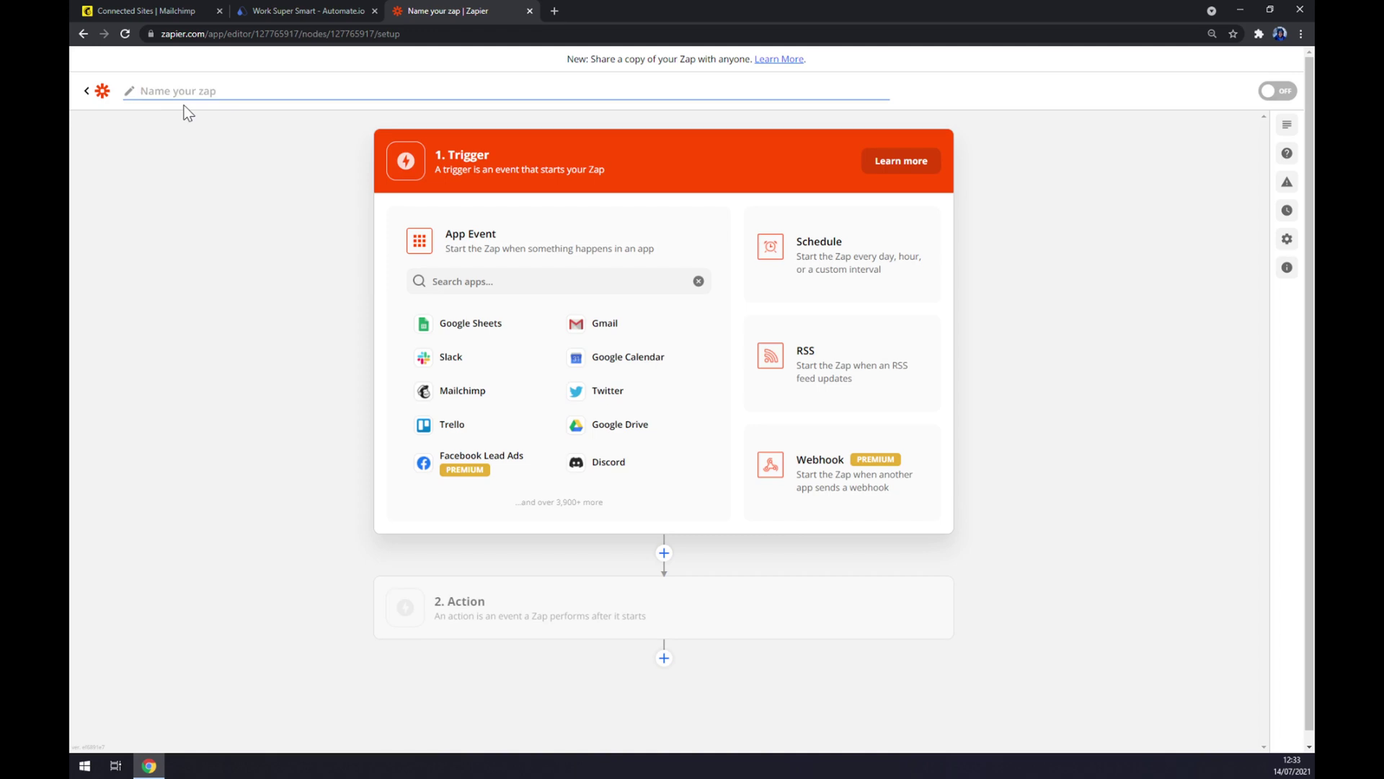
type("mailchimp to slack")
key("Return")
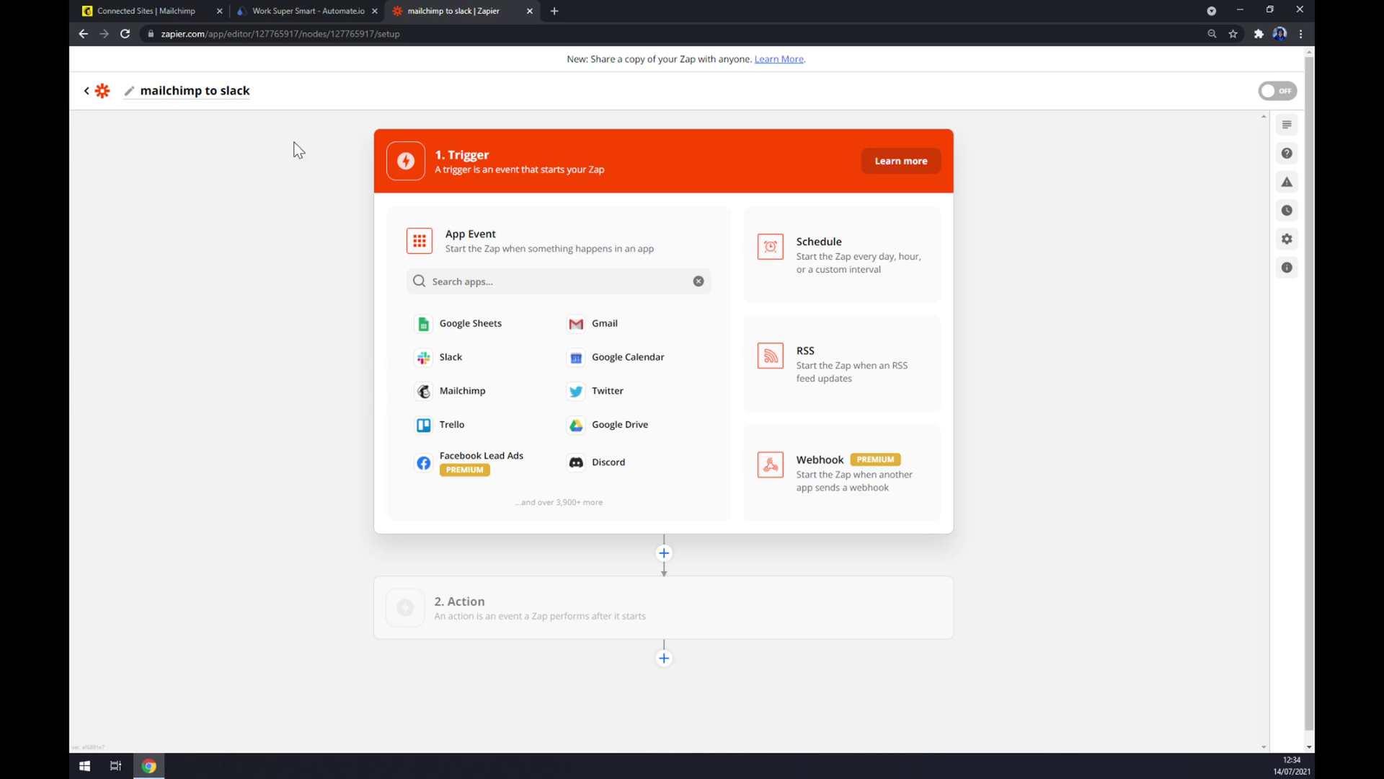
left_click_drag(614, 168, 449, 154)
Choose Mailchimp as the trigger app with the New Audience trigger event
left_click(448, 154)
left_click(514, 281)
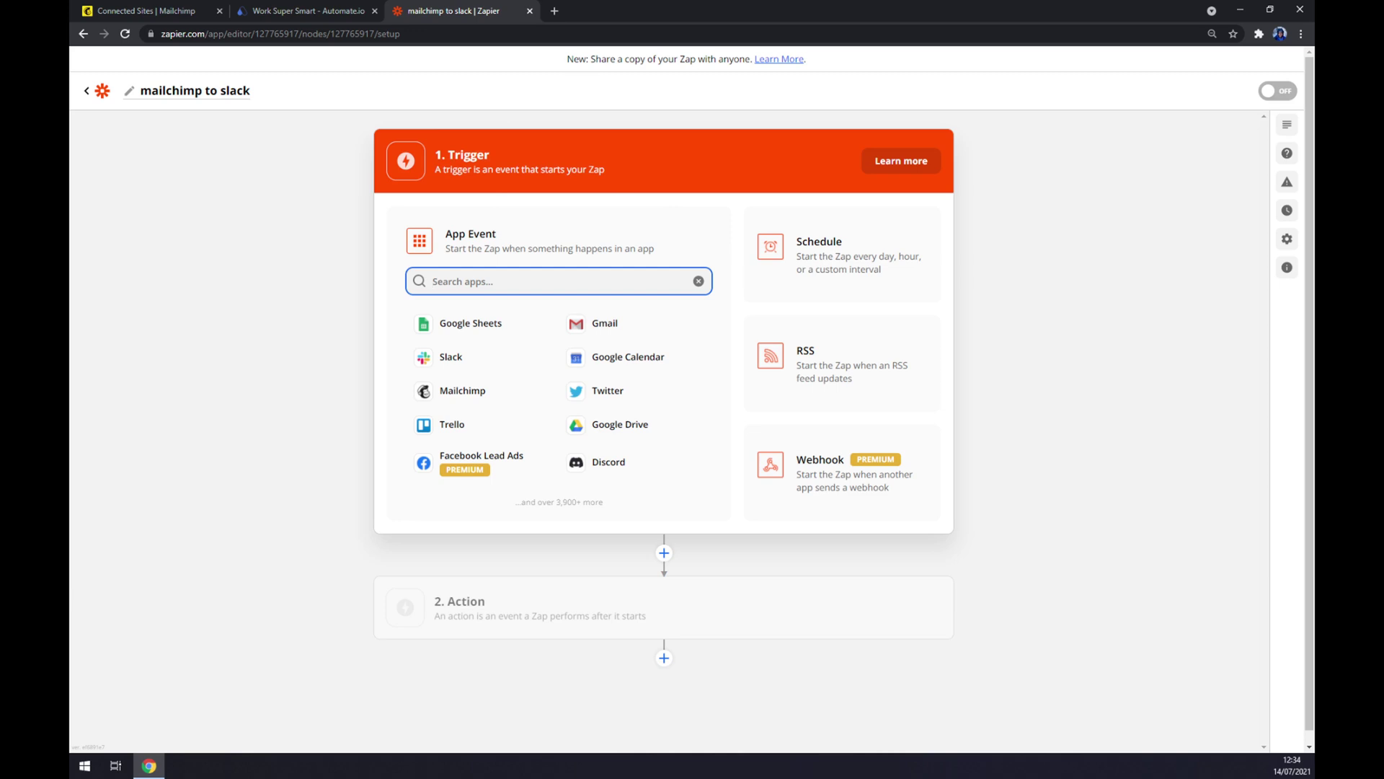
type("mailchimp")
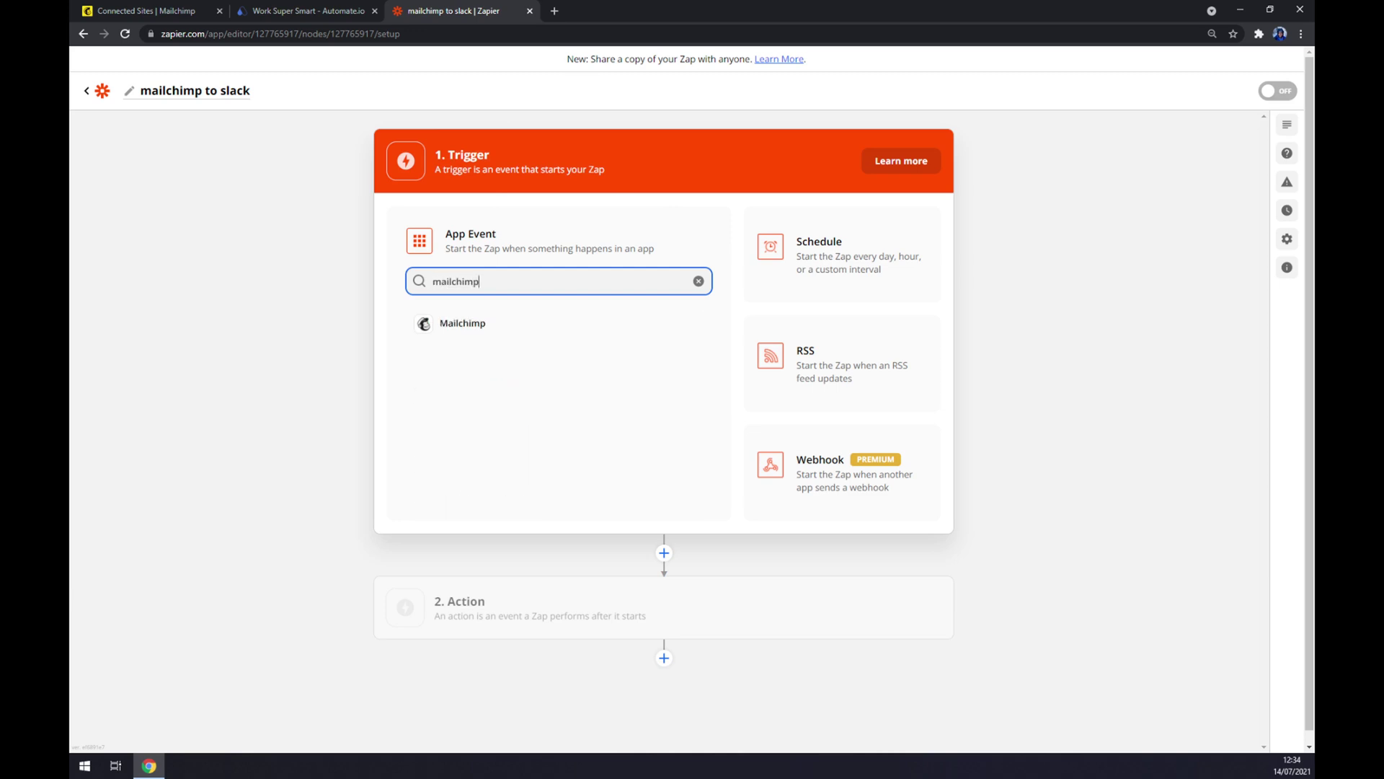
left_click(467, 322)
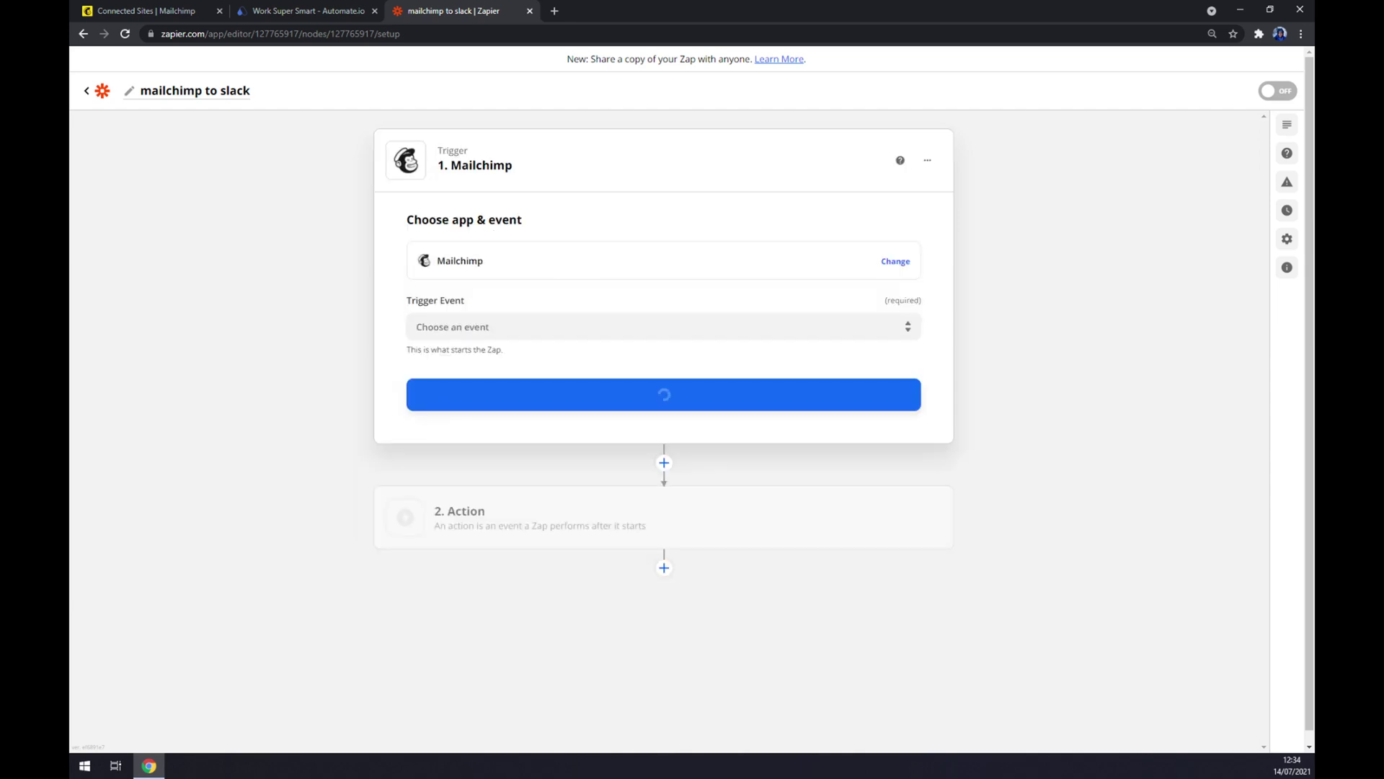
left_click(478, 323)
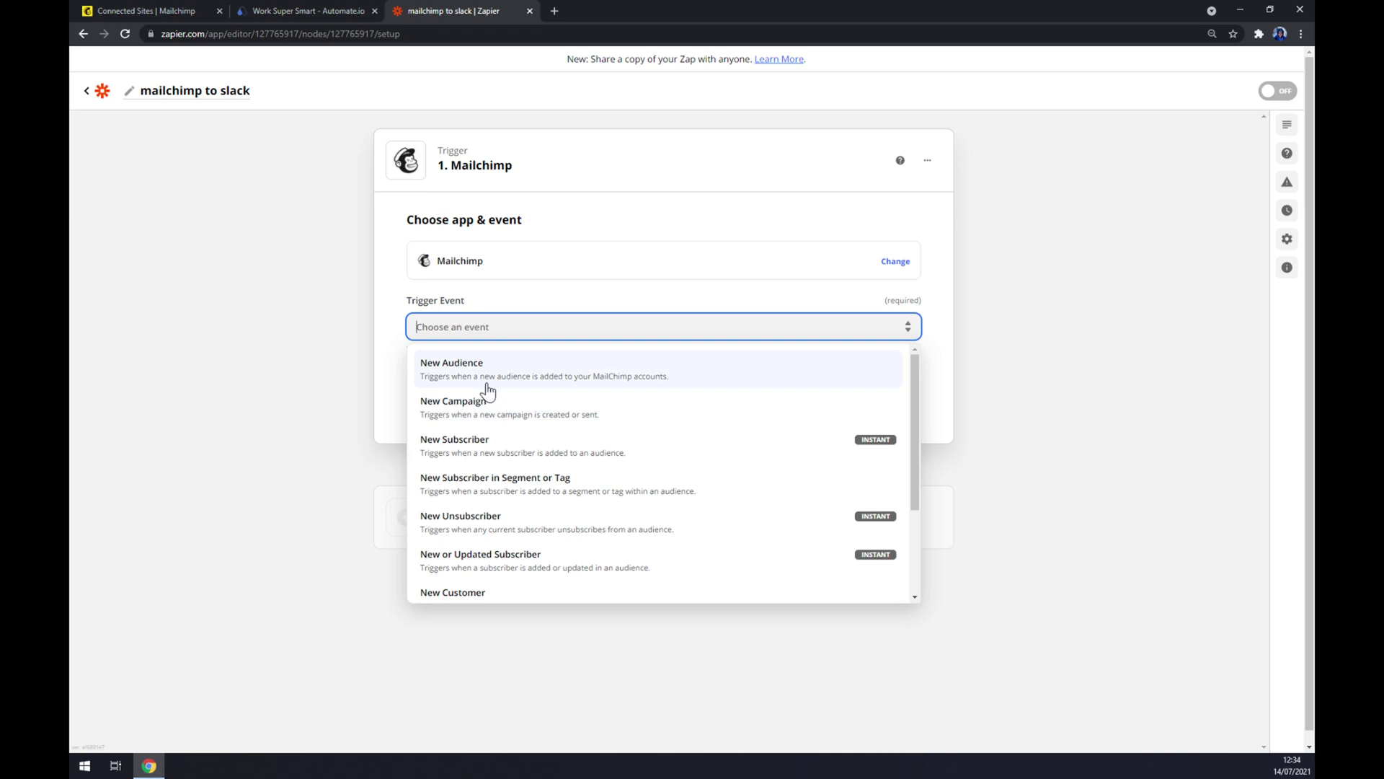
scroll(479, 387, "down", 2)
scroll(480, 505, "up", 1)
scroll(473, 569, "up", 1)
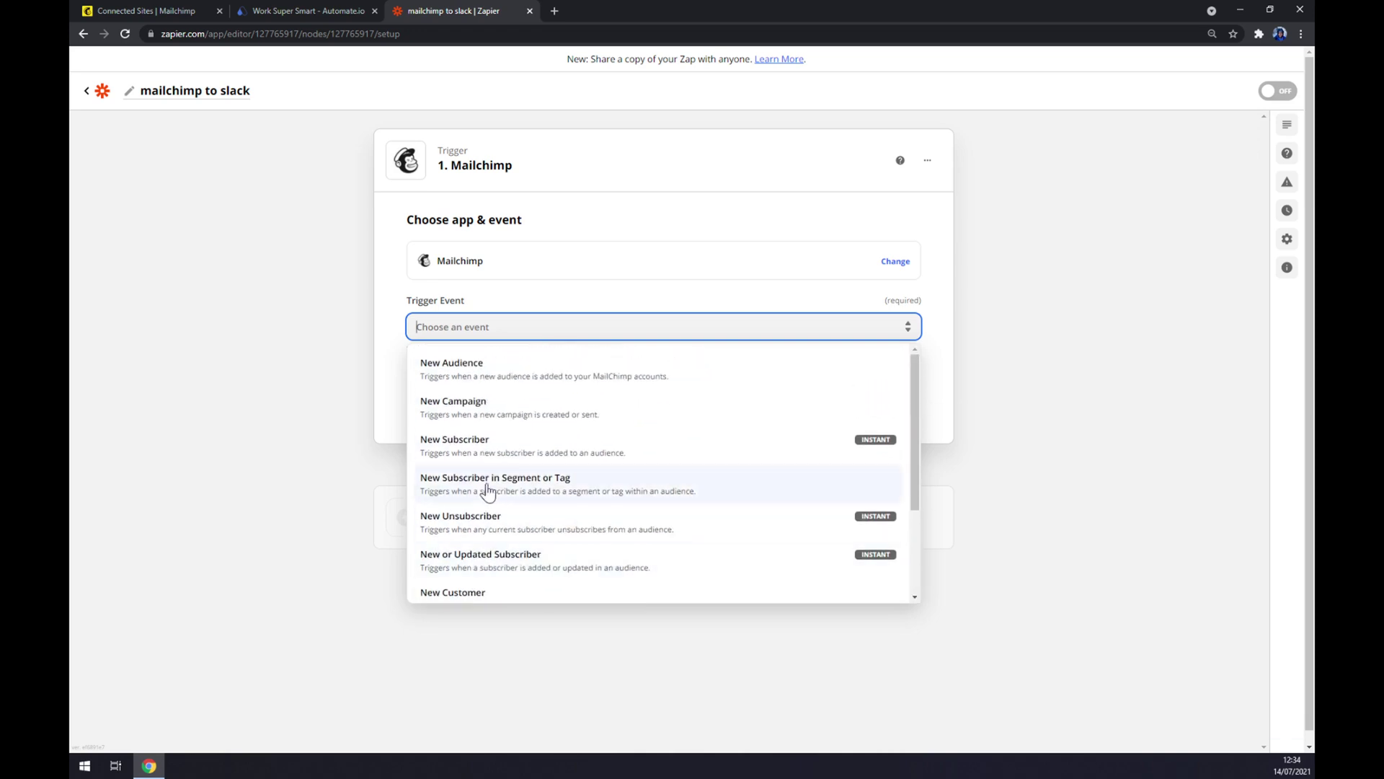
left_click(470, 376)
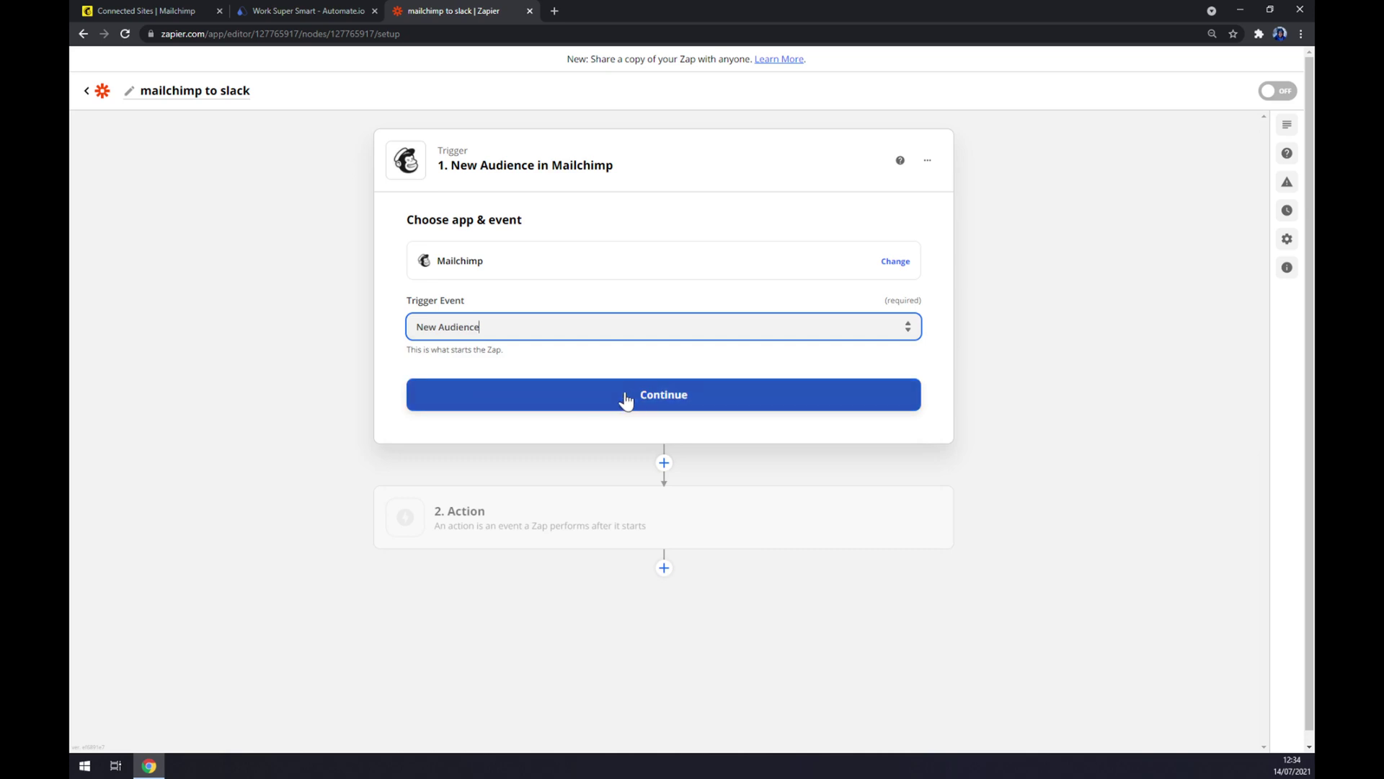
Connect the Mailchimp account to the trigger, then move on to the 2. Action step
left_click(626, 398)
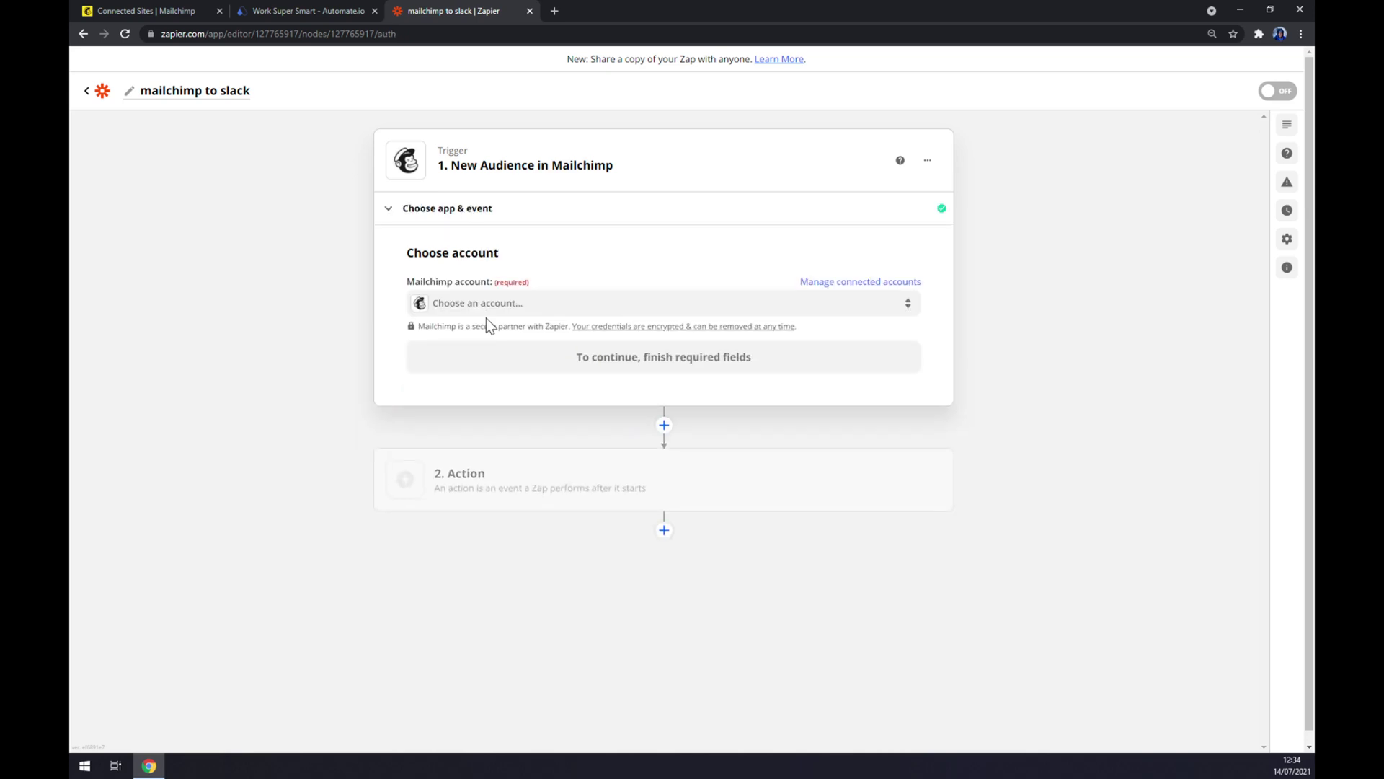
left_click(487, 307)
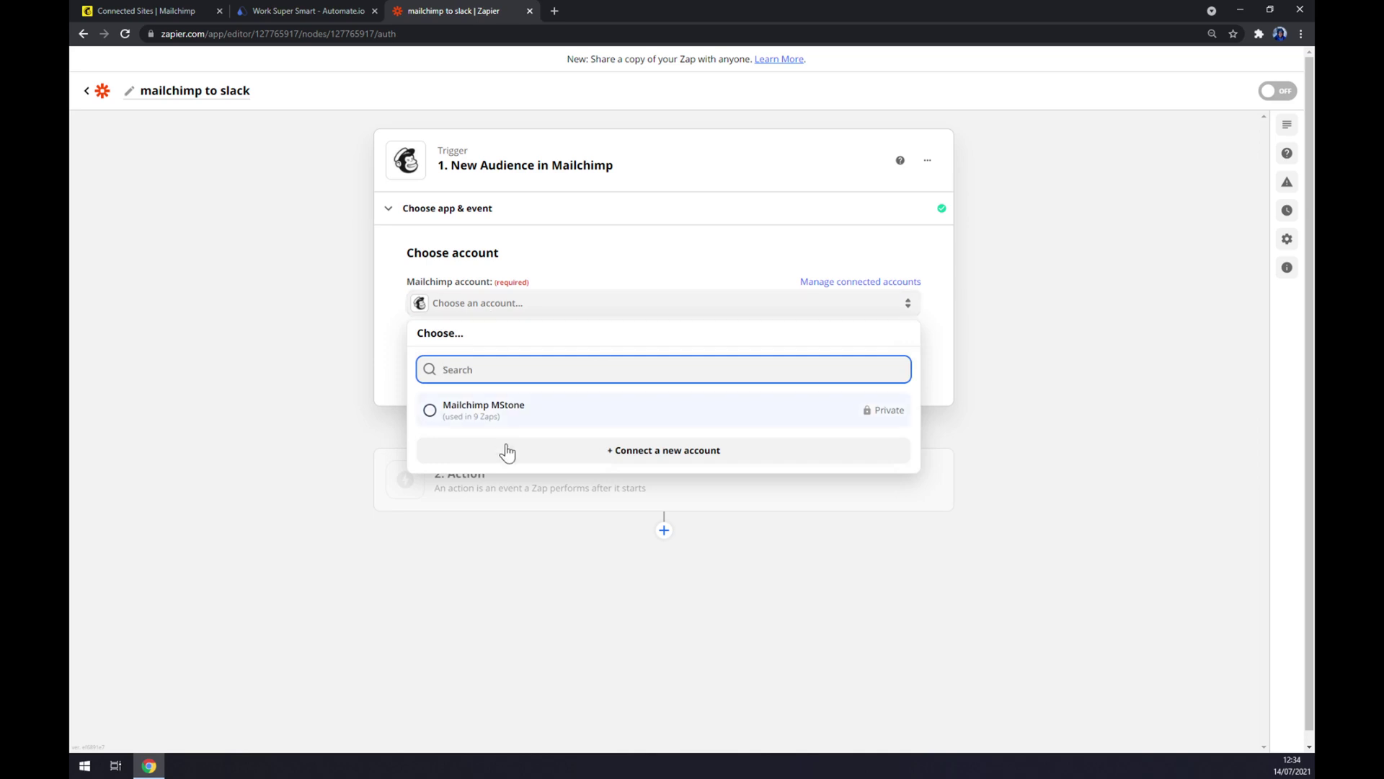
left_click(501, 421)
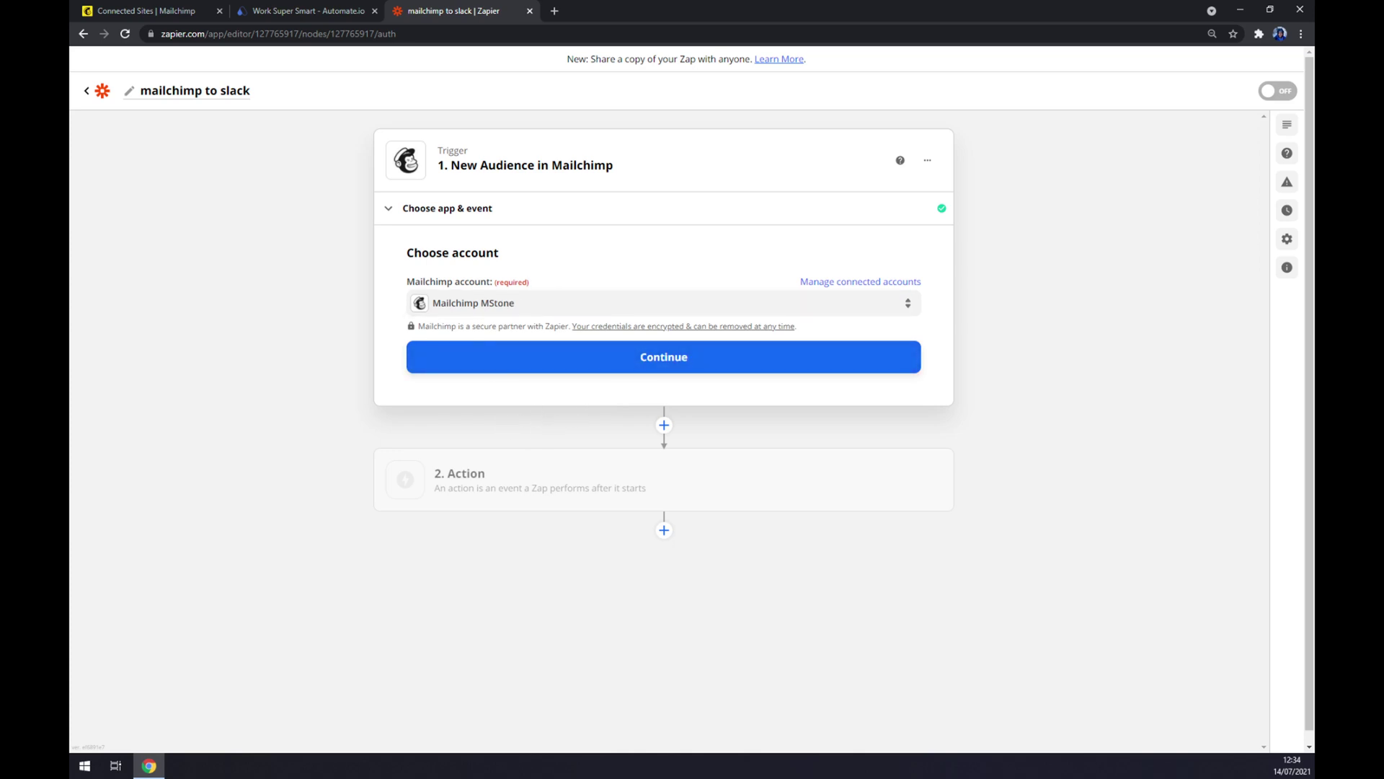
left_click(461, 306)
left_click(364, 404)
left_click(590, 375)
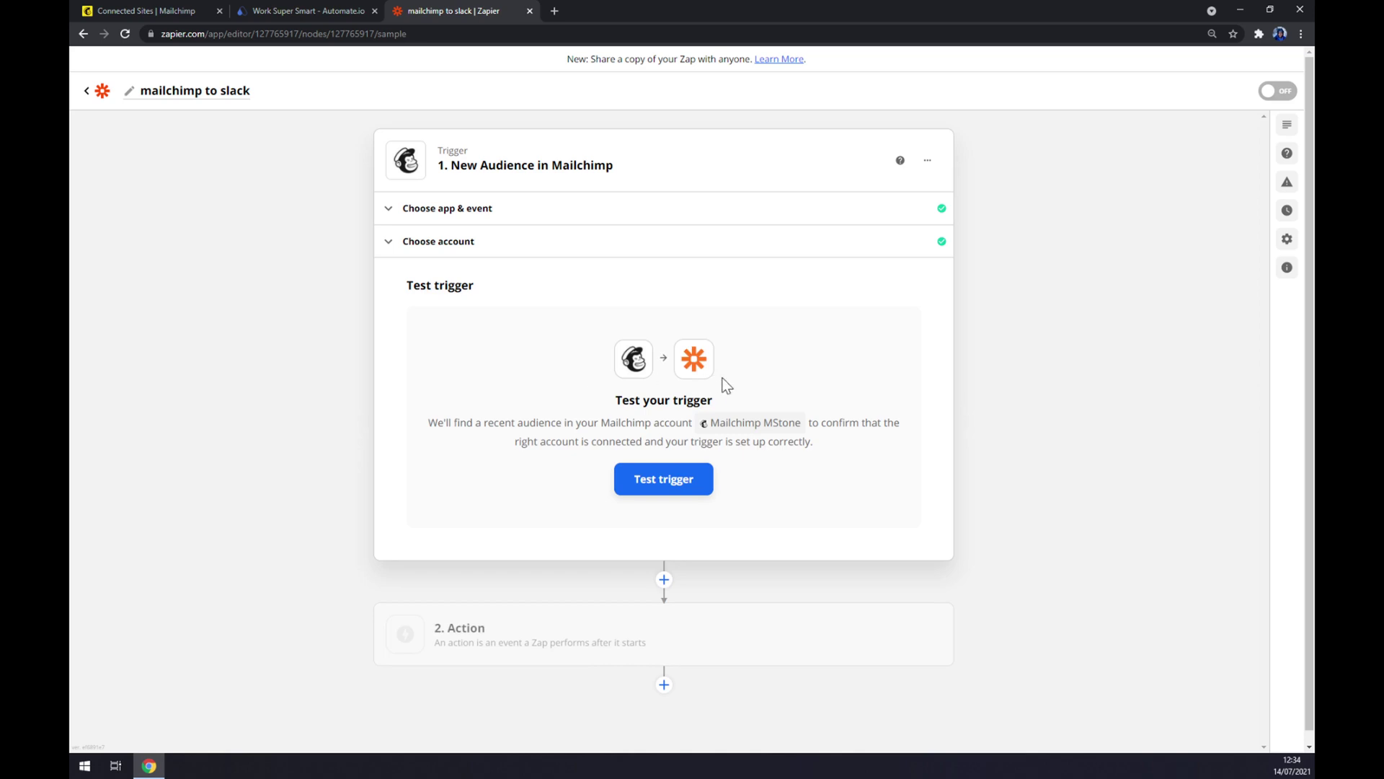
left_click(542, 633)
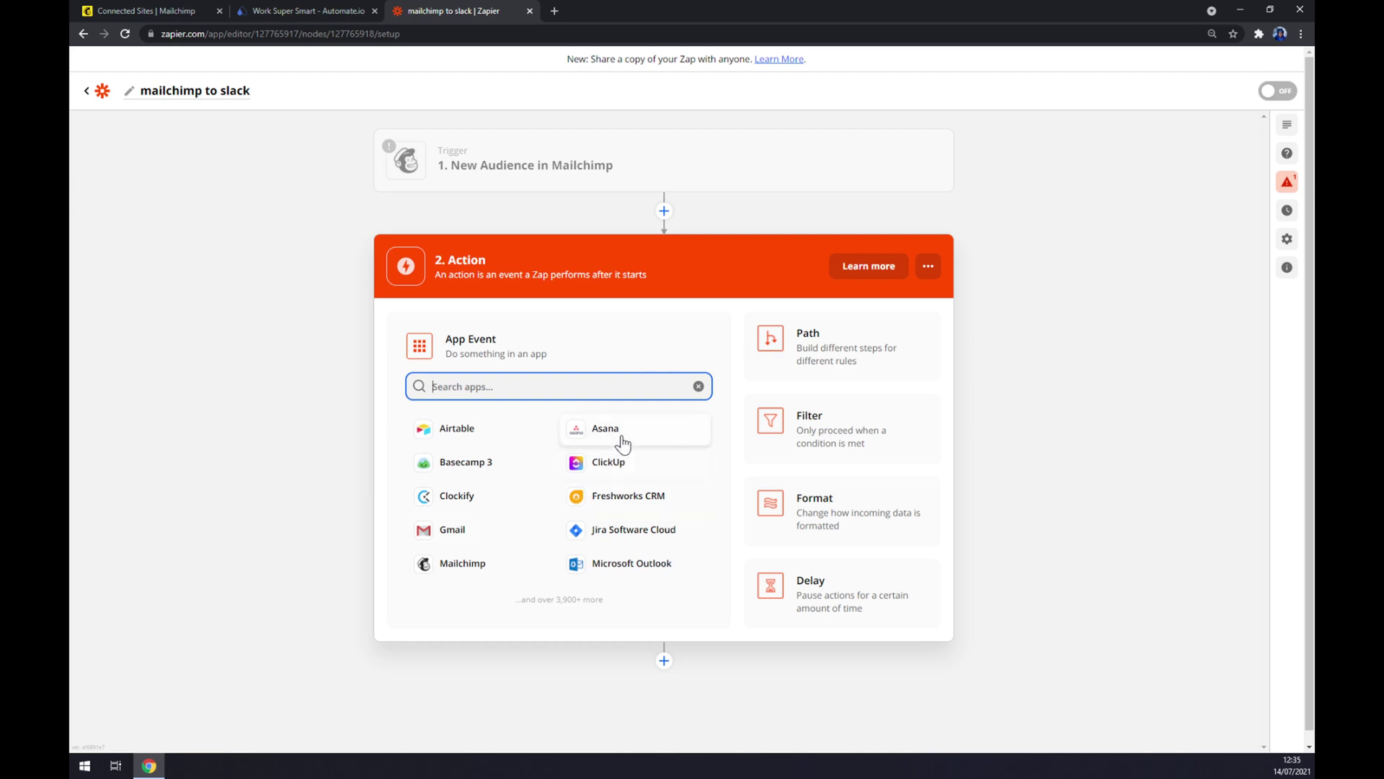
Pick Slack as the action app with the Send Channel Message event and continue
type("slack")
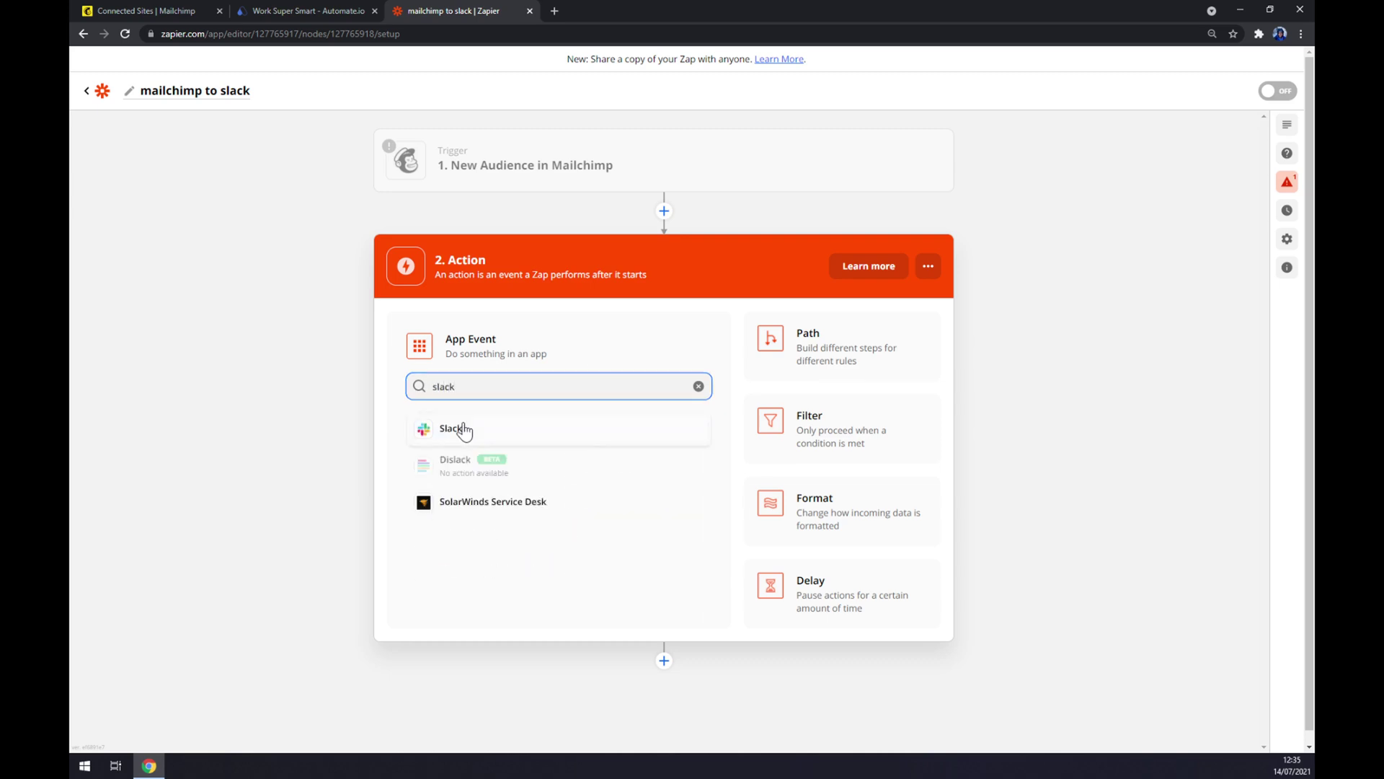
left_click(455, 428)
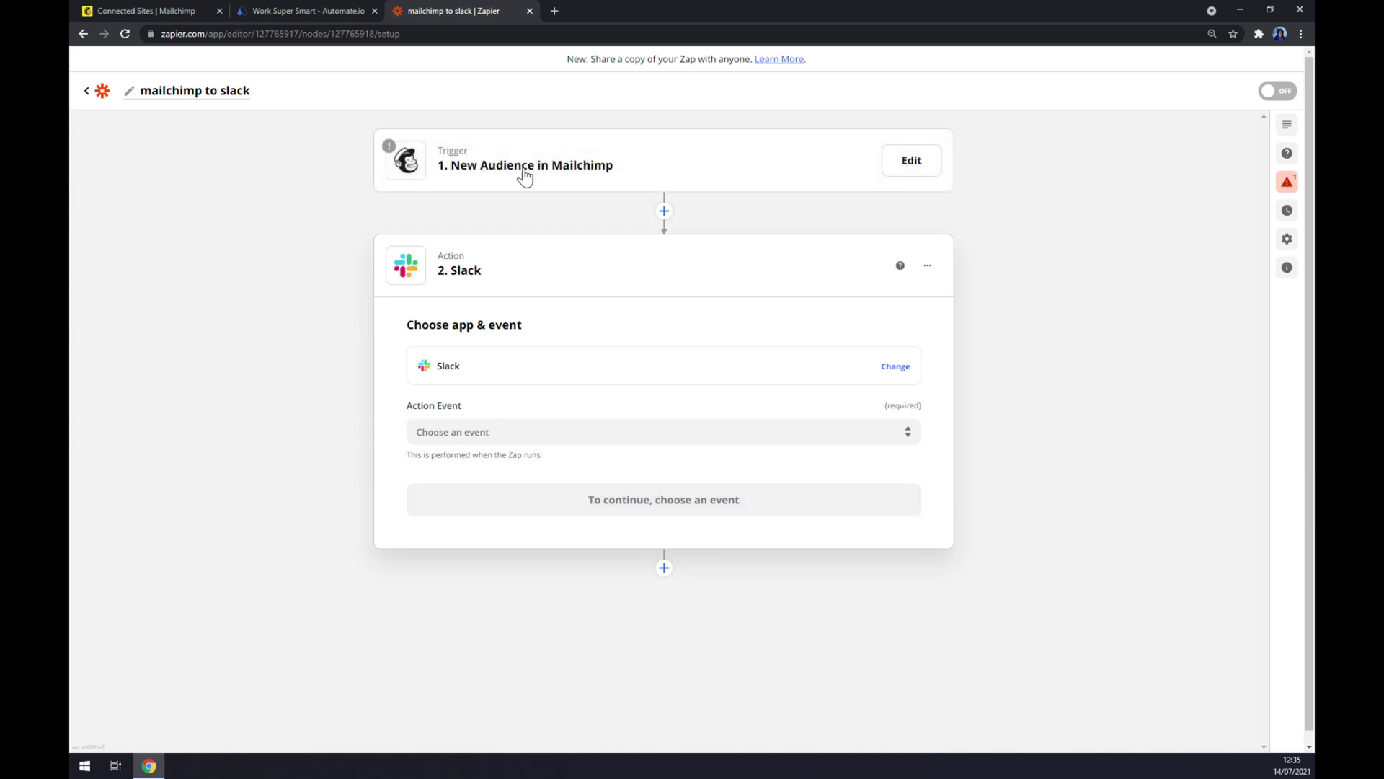
left_click(519, 433)
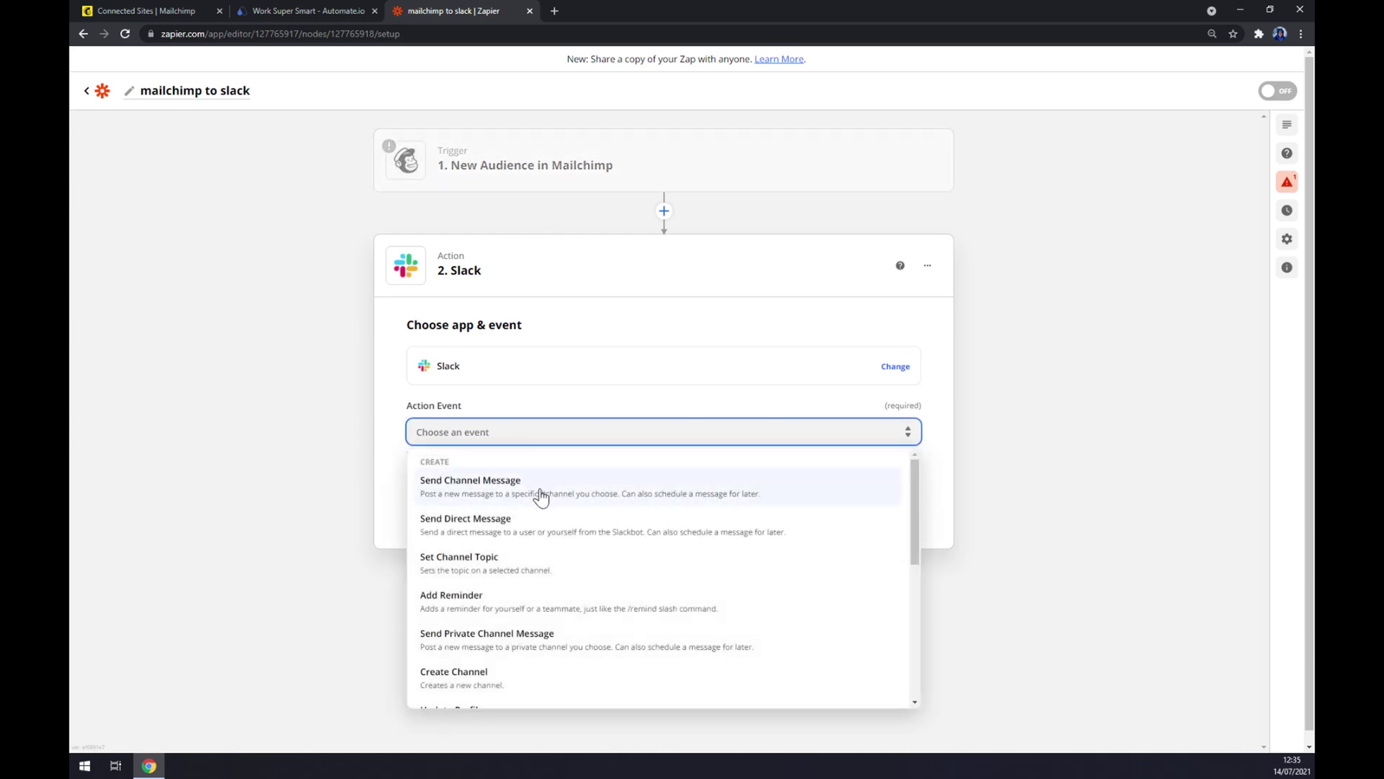
left_click(544, 488)
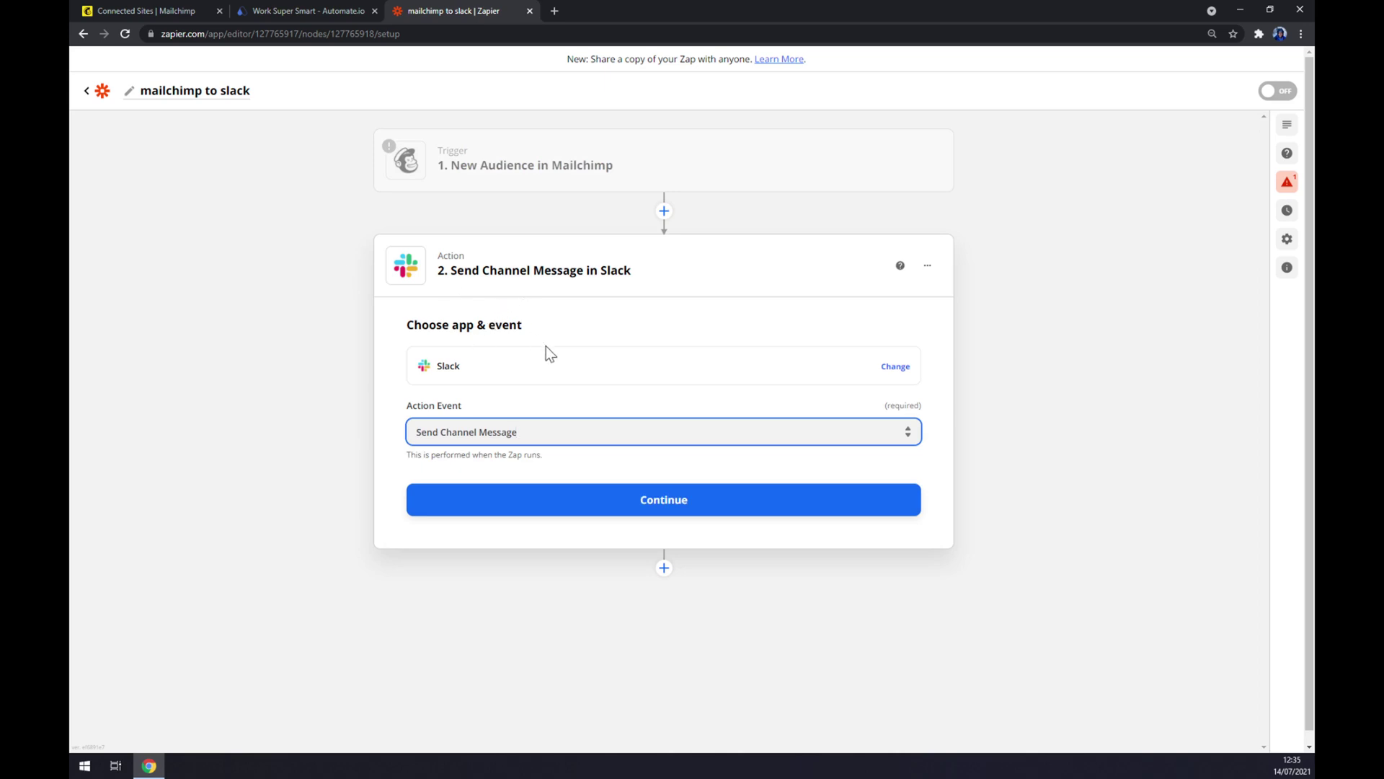
left_click(609, 509)
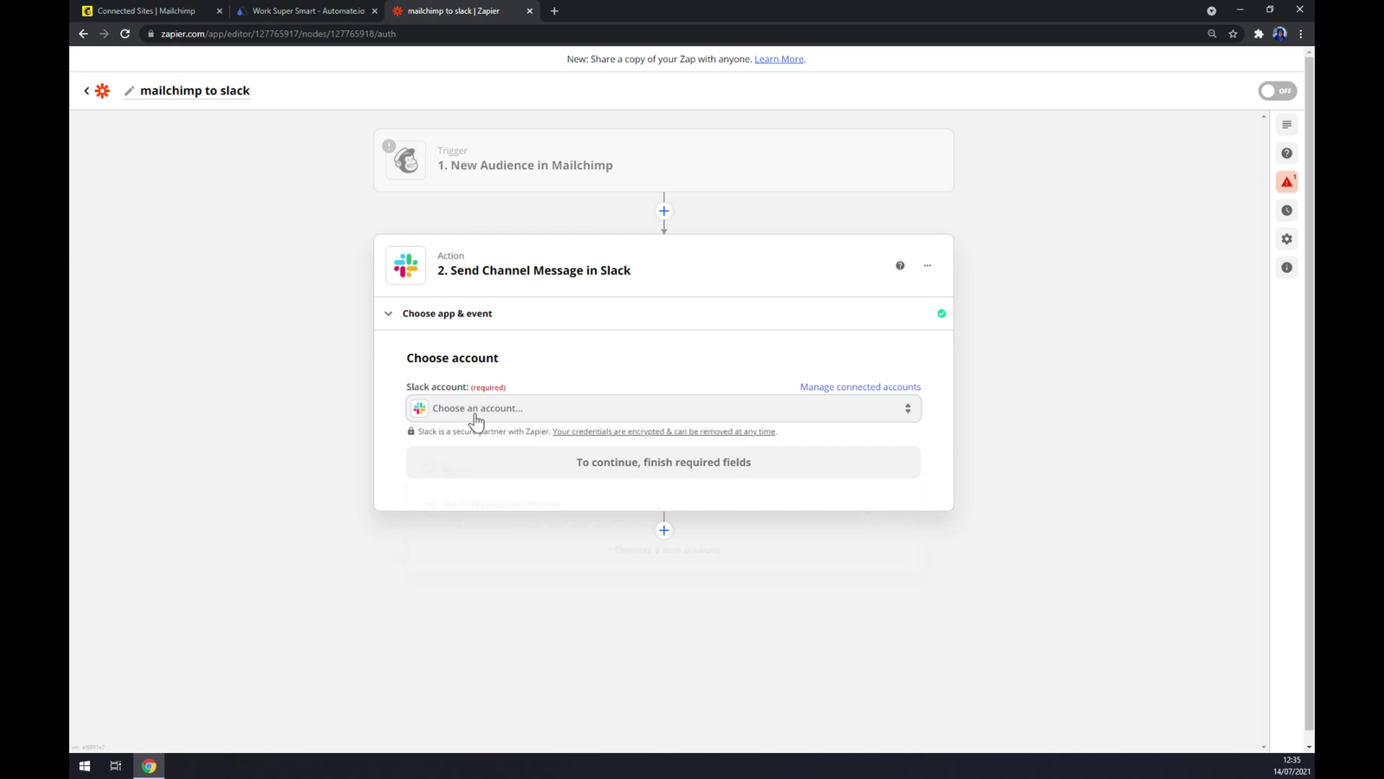
Connect the Slack account to the action and continue to message setup
left_click(476, 414)
left_click(521, 523)
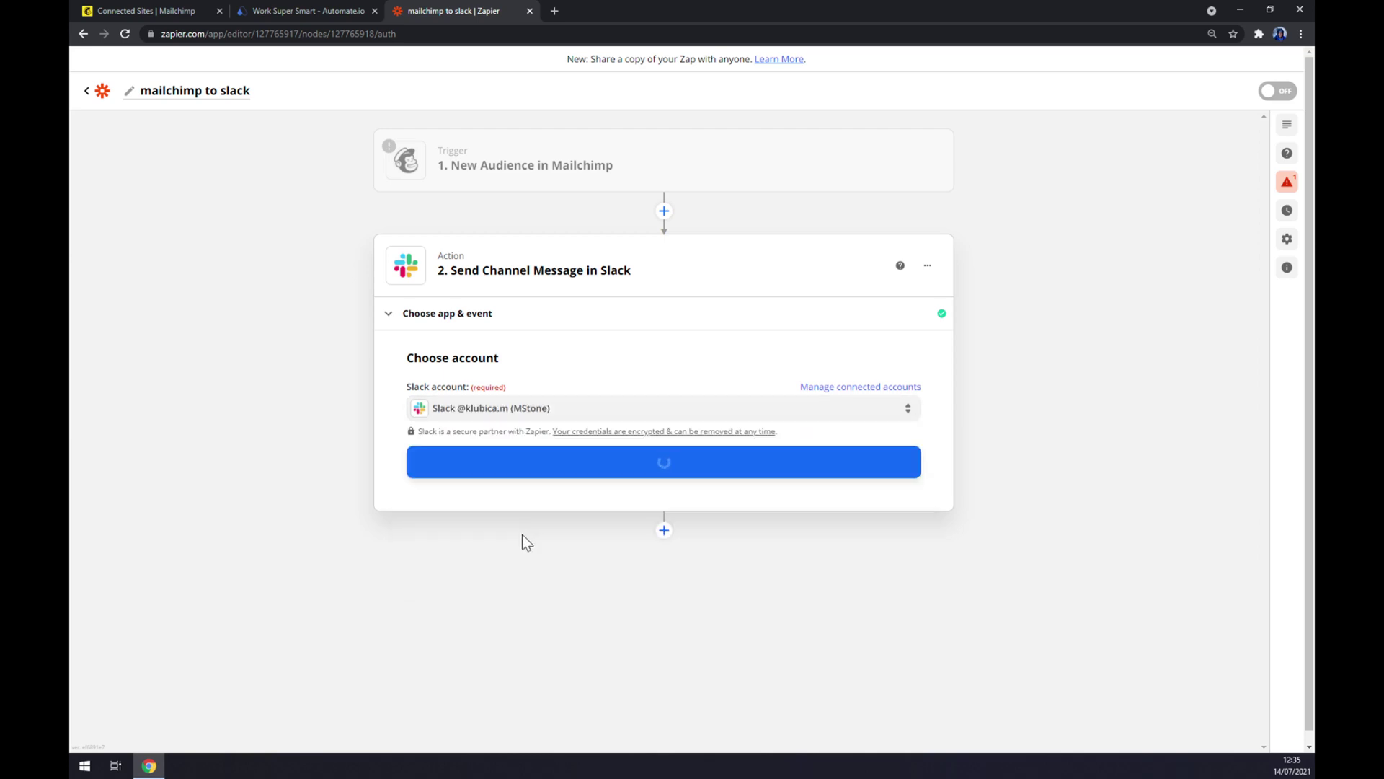
left_click(604, 476)
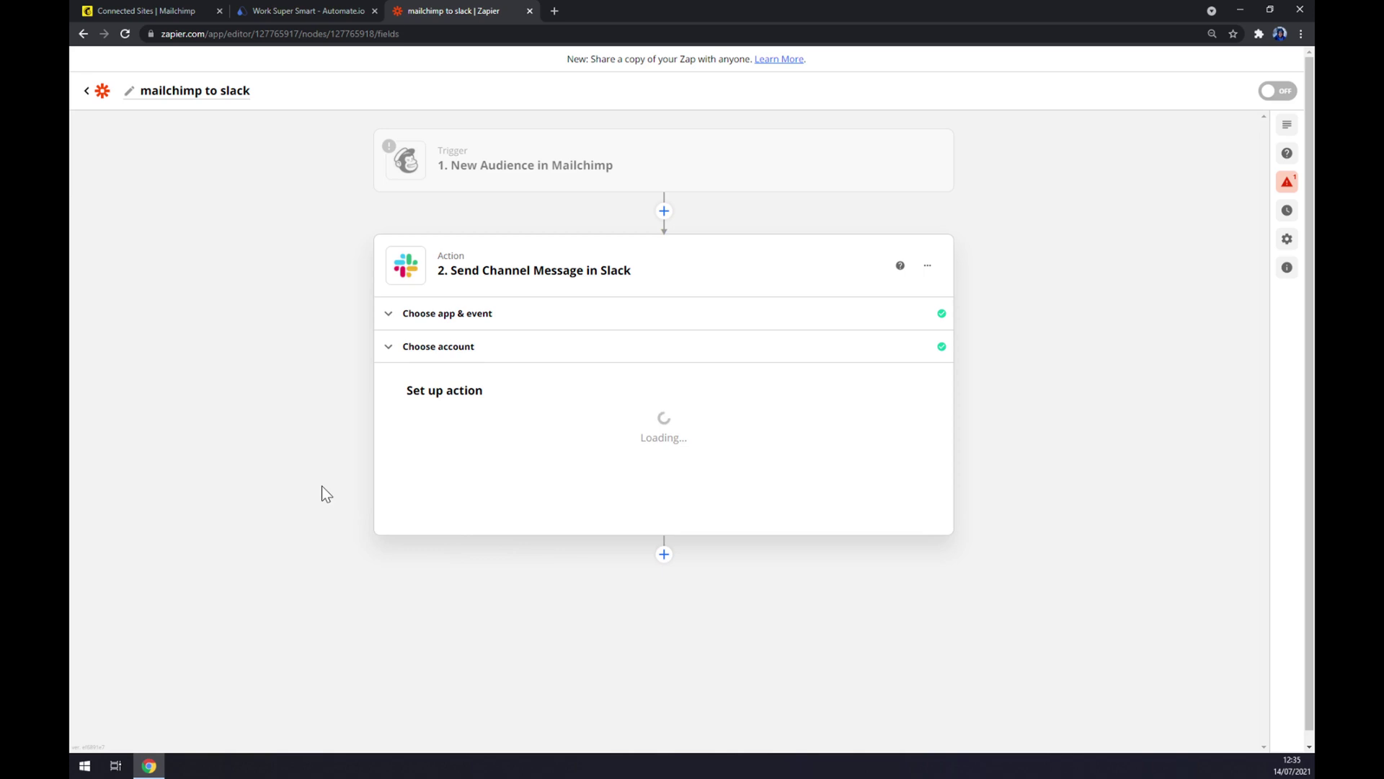
Review the Set up action form and check the Channel list, leaving Channel empty
scroll(326, 454, "down", 10)
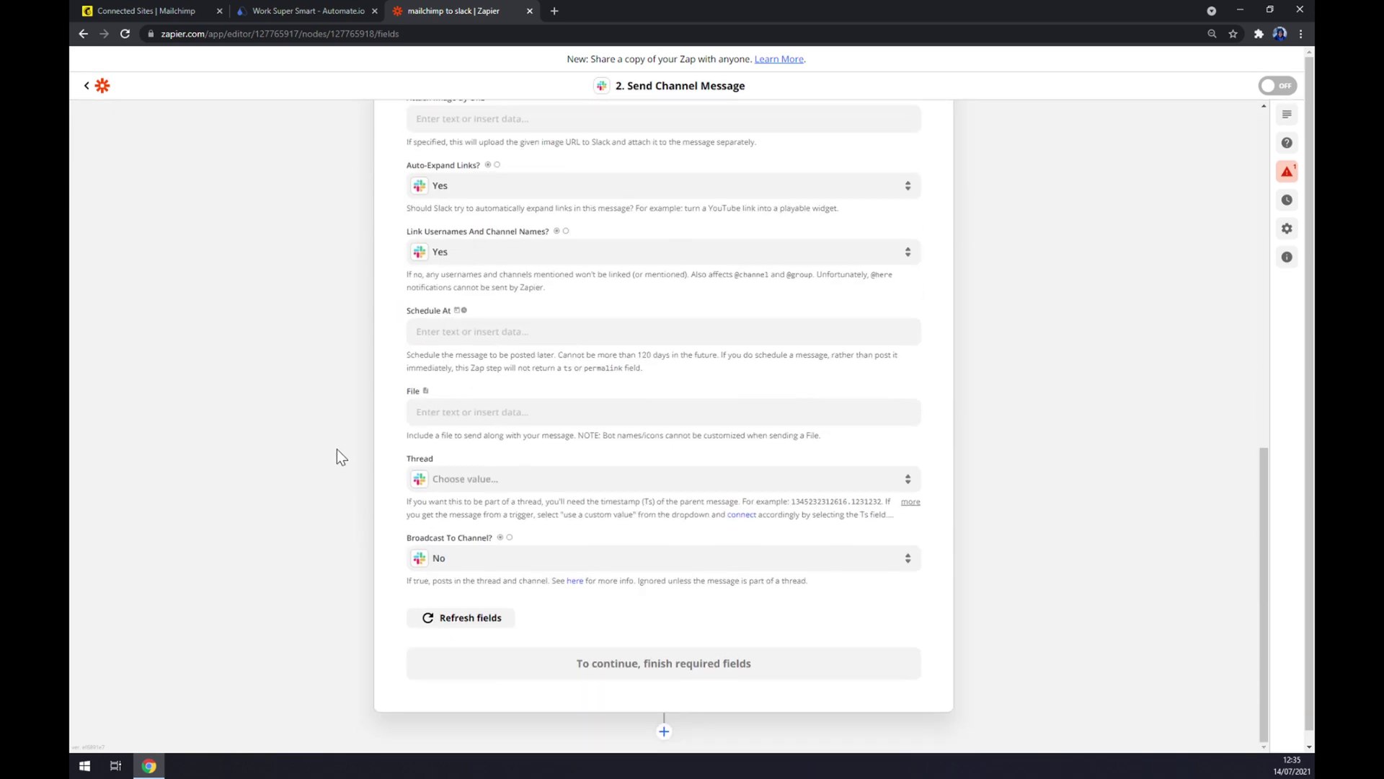
scroll(337, 448, "up", 5)
scroll(358, 366, "down", 4)
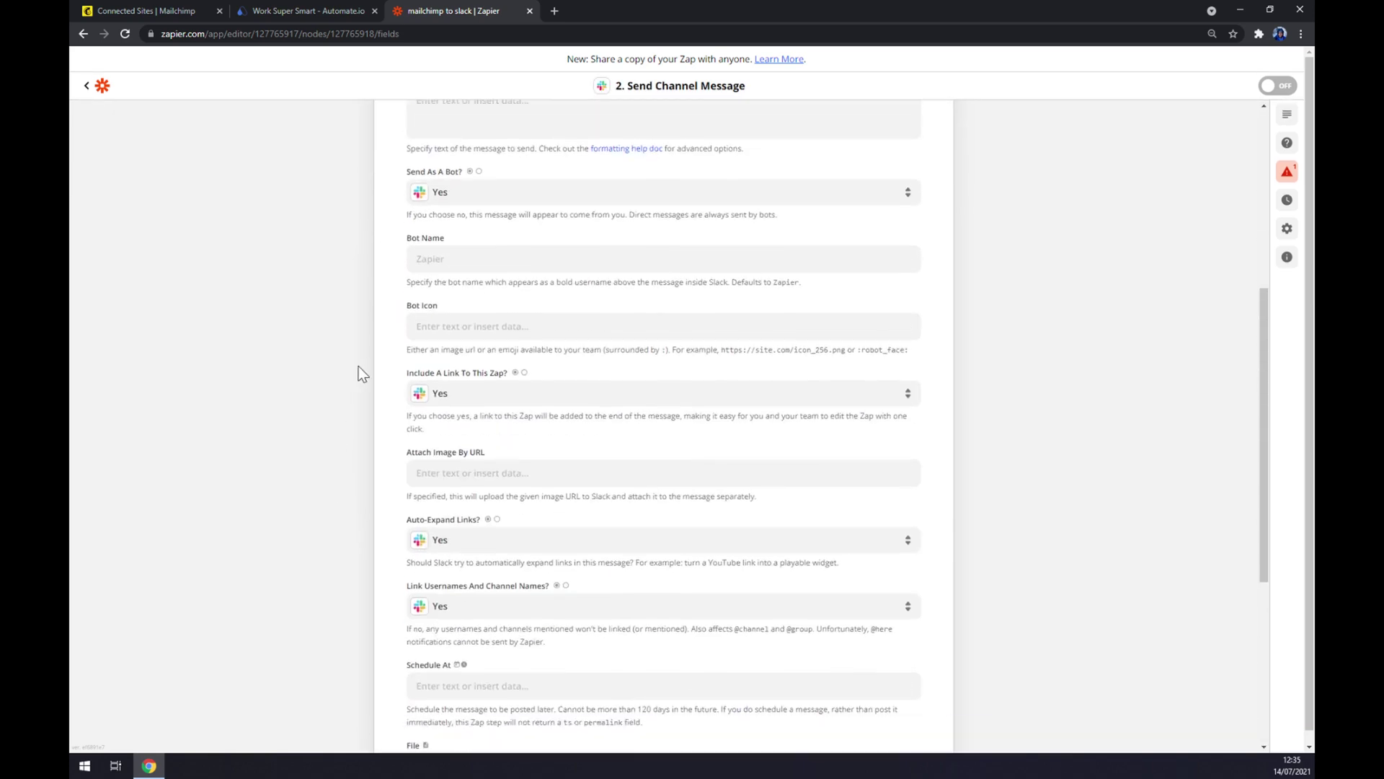
scroll(663, 425, "down", 1)
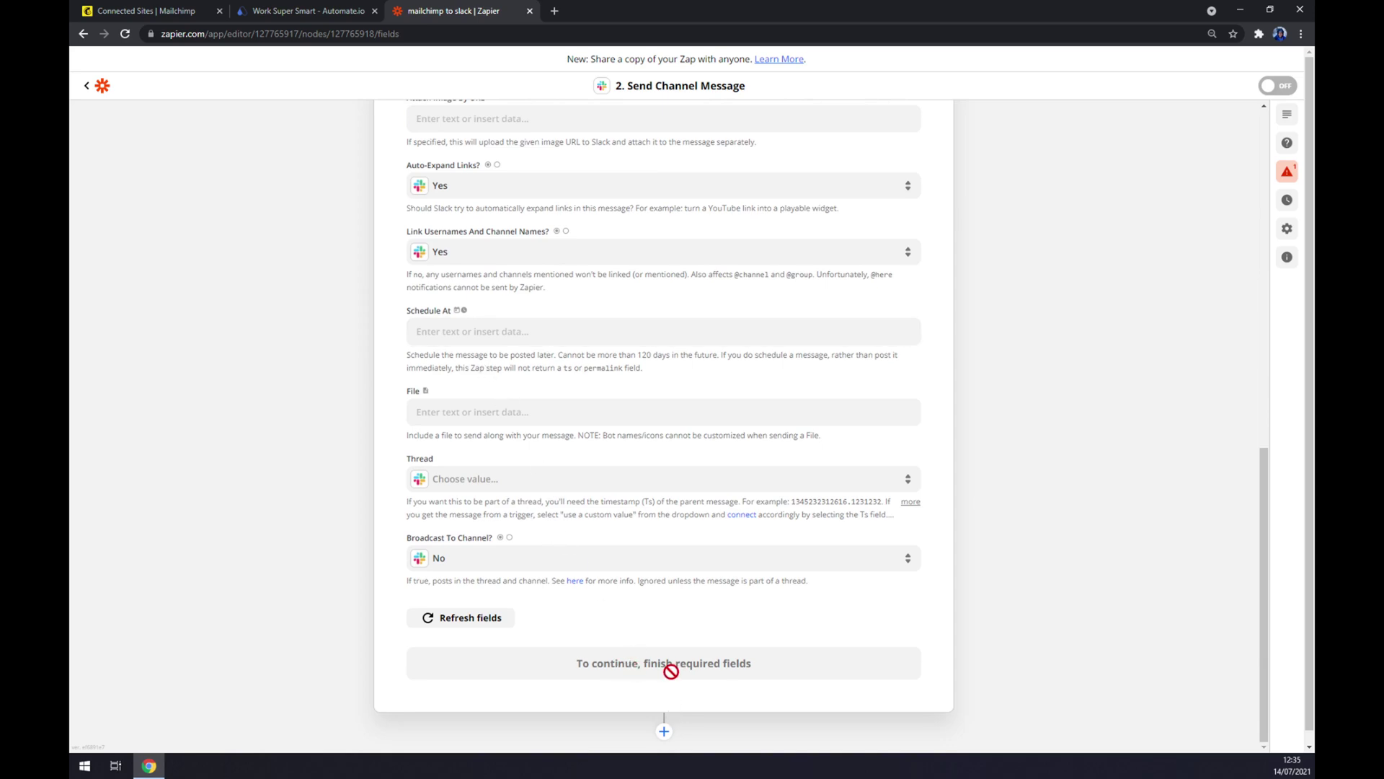
scroll(669, 691, "up", 8)
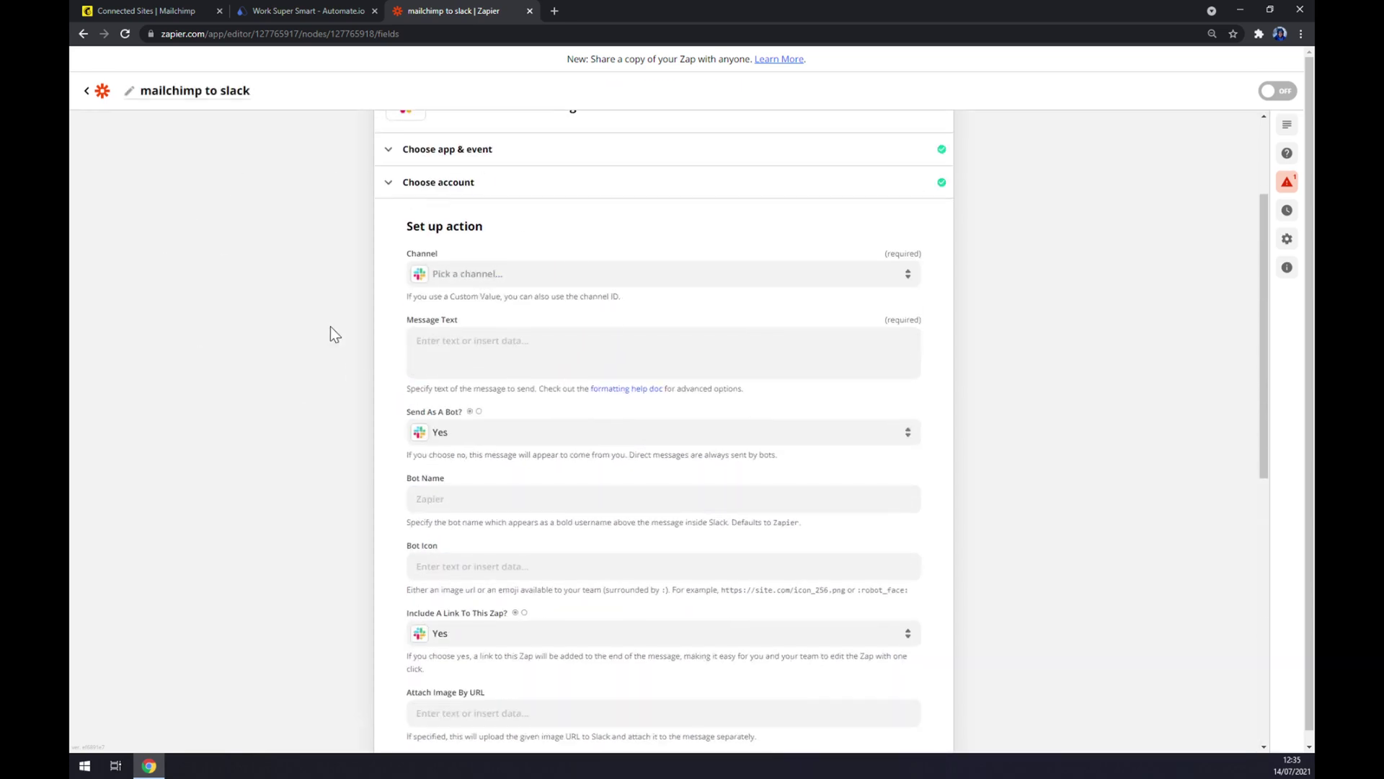
scroll(330, 325, "up", 2)
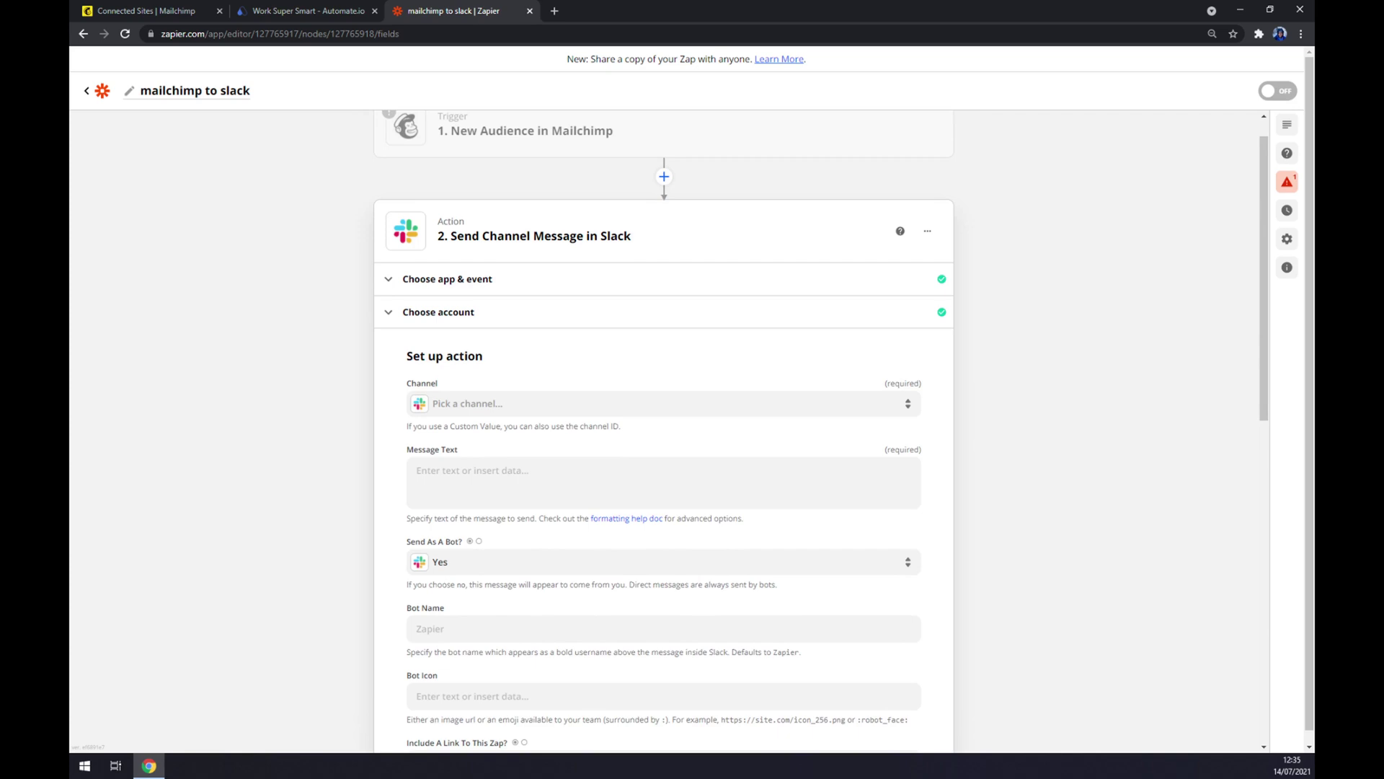
left_click(458, 412)
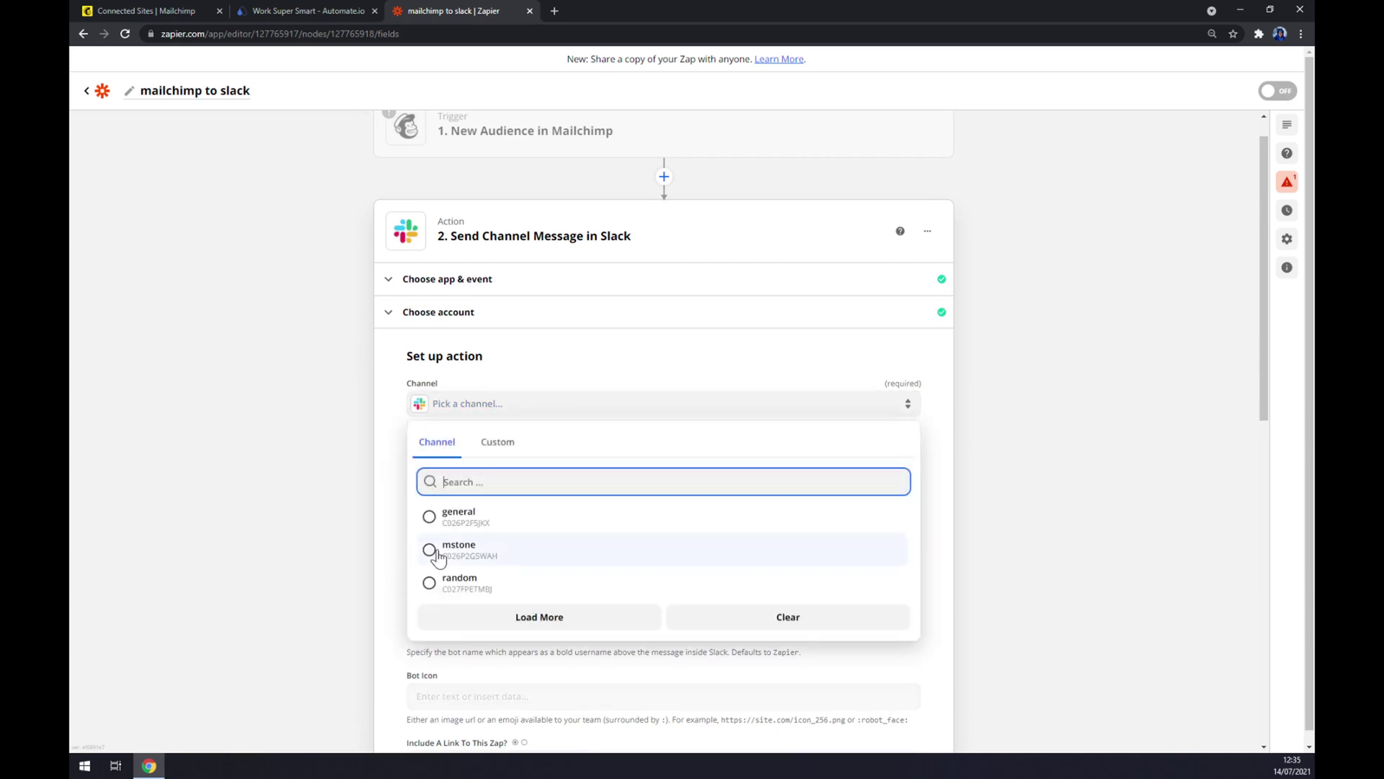
left_click(327, 527)
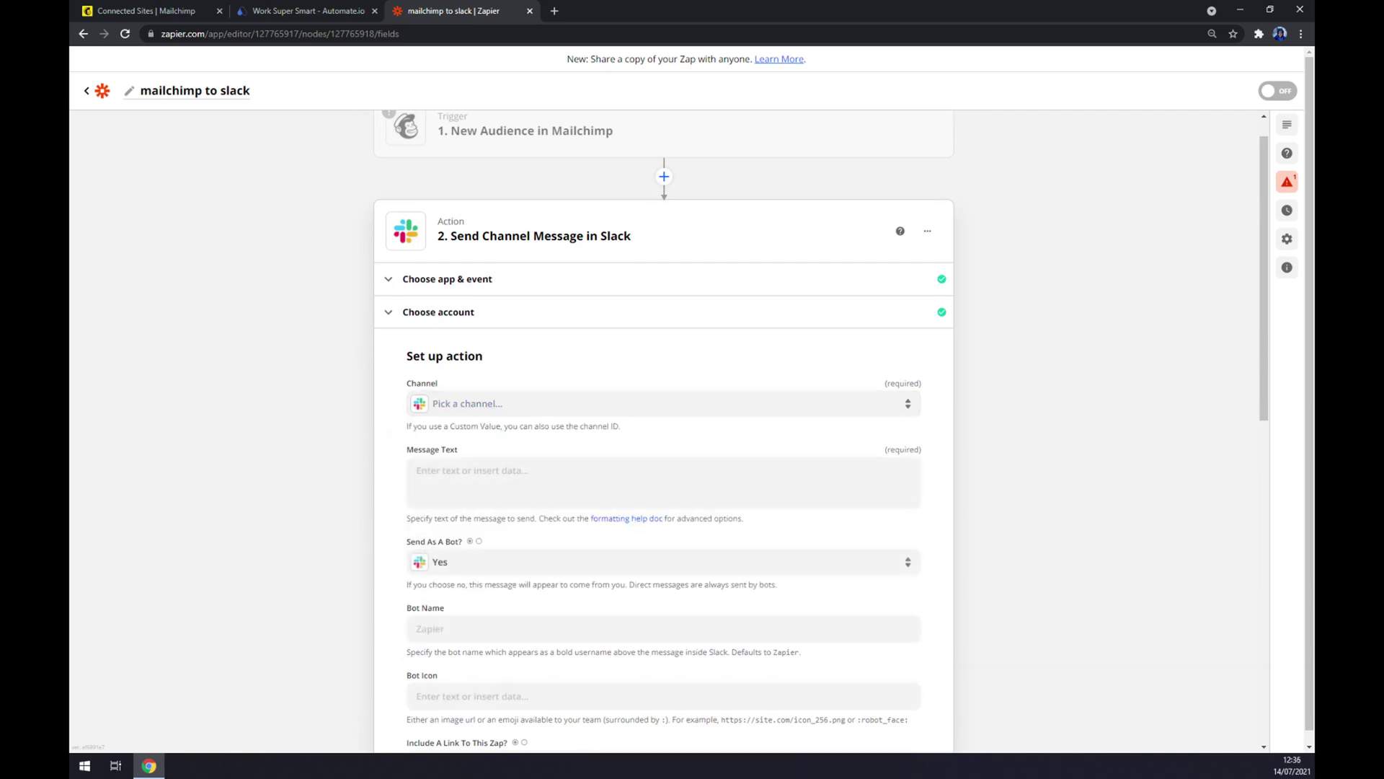